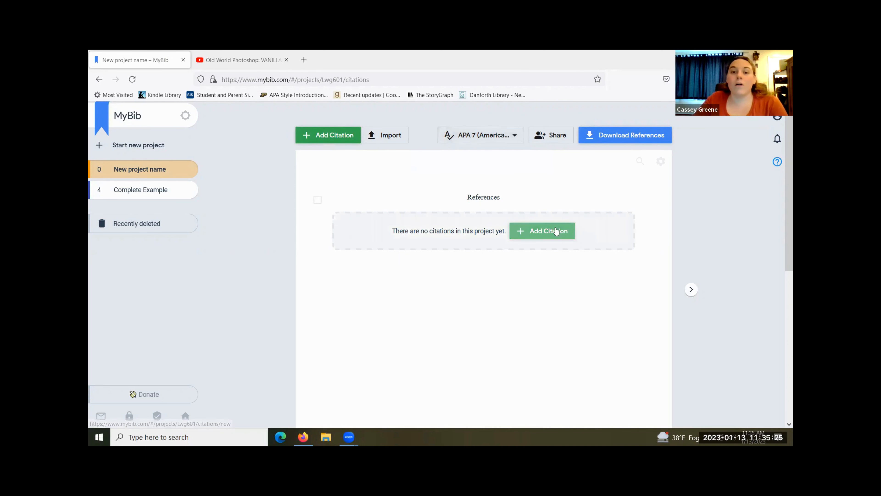
Examine the list of citation styles available for the project
{"action": "left_click", "coordinate": [498, 137]}
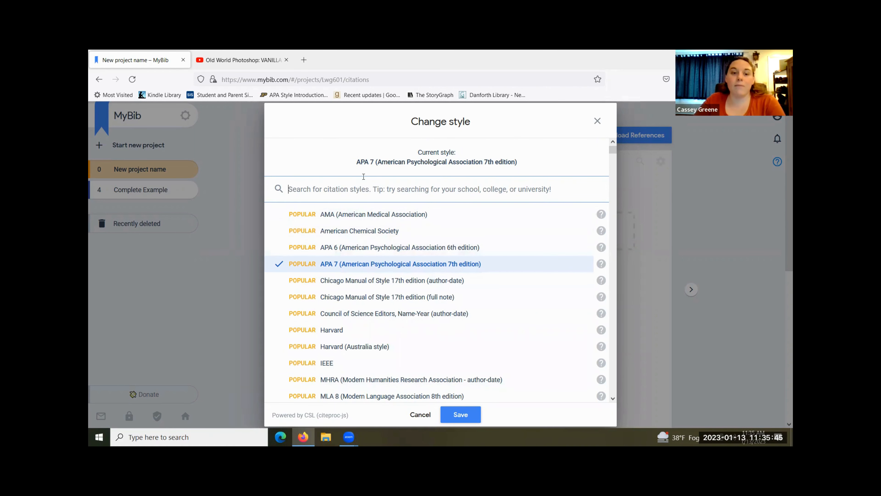
{"action": "left_click", "coordinate": [598, 122]}
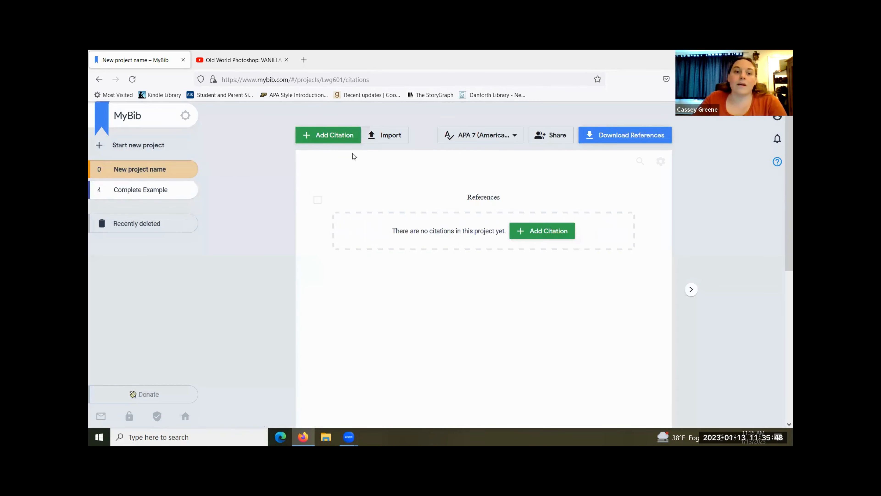
Start a new citation, review the additional source types, and choose Video as the source type
{"action": "left_click", "coordinate": [324, 136]}
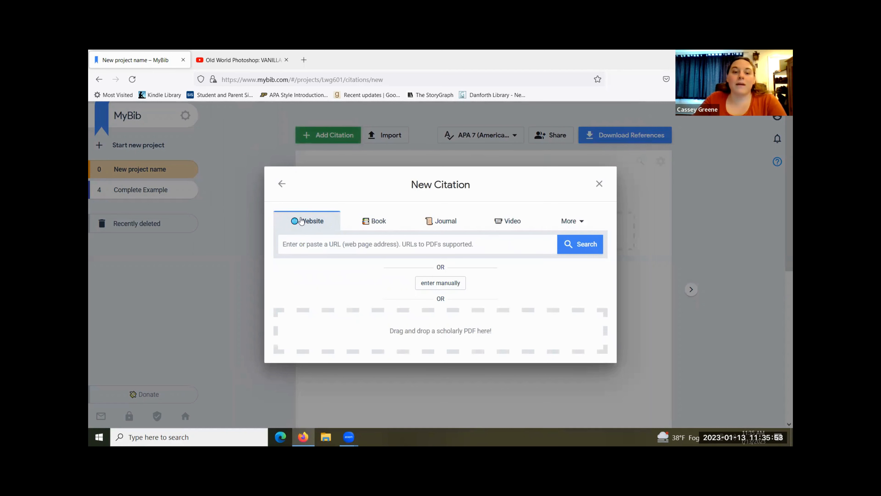
{"action": "left_click", "coordinate": [573, 221]}
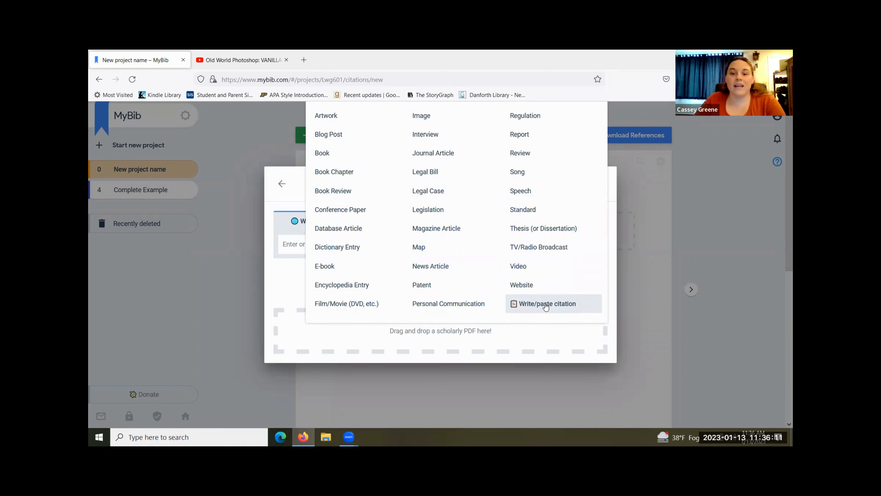
{"action": "left_click", "coordinate": [281, 198]}
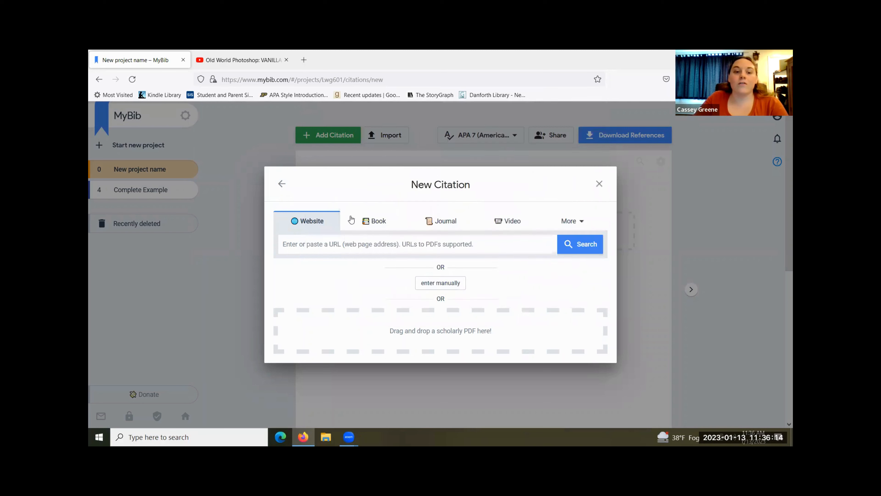
{"action": "left_click", "coordinate": [503, 223]}
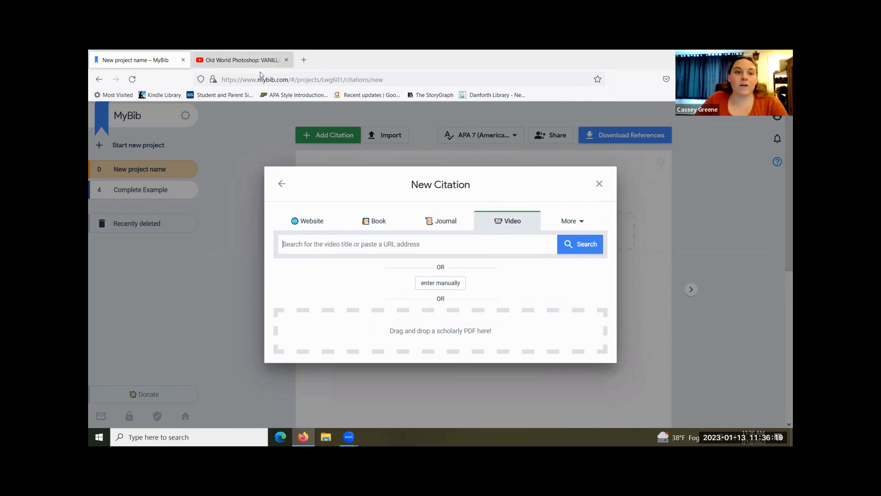
Look up the Old World Photoshop video by its copied YouTube URL and select the matching result for the citation
{"action": "left_click", "coordinate": [241, 60]}
{"action": "right_click", "coordinate": [295, 79]}
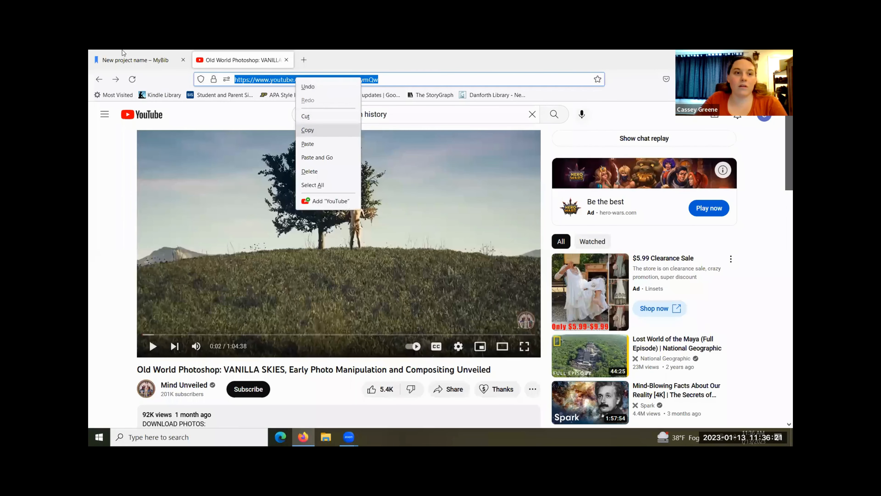
{"action": "left_click", "coordinate": [306, 127]}
{"action": "left_click", "coordinate": [136, 60]}
{"action": "right_click", "coordinate": [465, 237]}
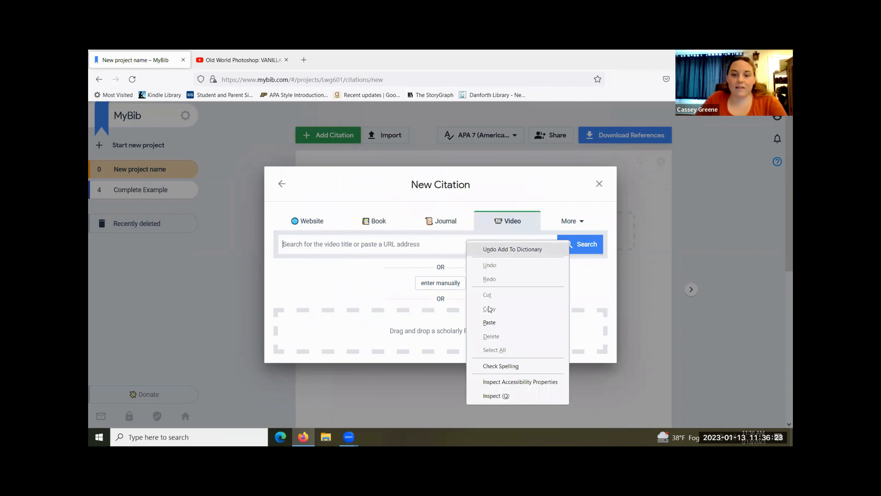
{"action": "left_click", "coordinate": [495, 318]}
{"action": "left_click", "coordinate": [579, 244]}
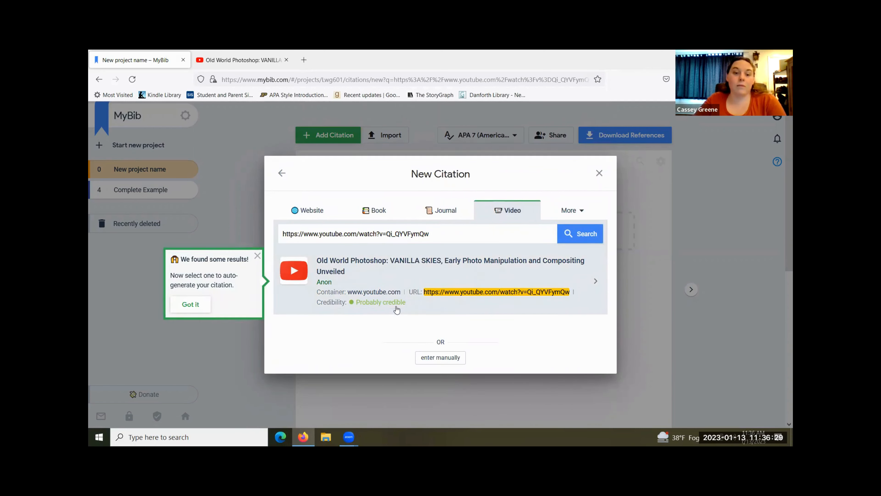
{"action": "mouse_move", "coordinate": [351, 304]}
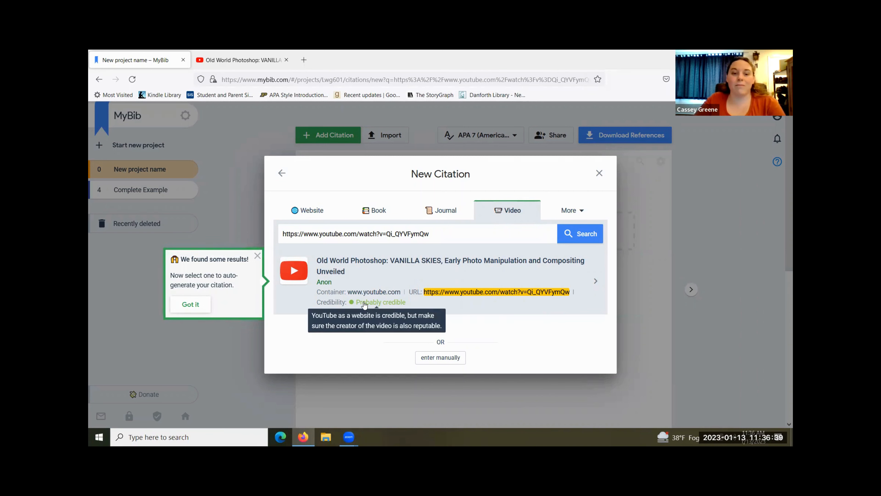
{"action": "left_click", "coordinate": [417, 276]}
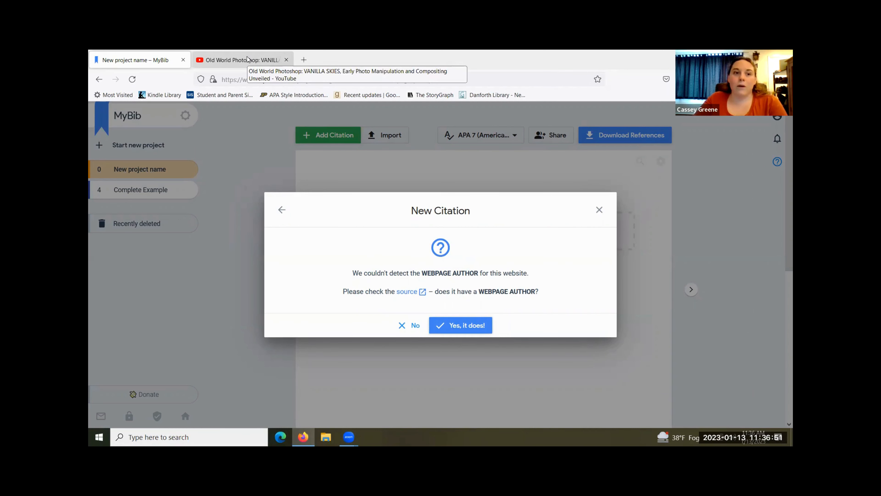
Check the source video's page for its creator and enter Mind Unveiled as the citation's organization author
{"action": "left_click", "coordinate": [224, 59]}
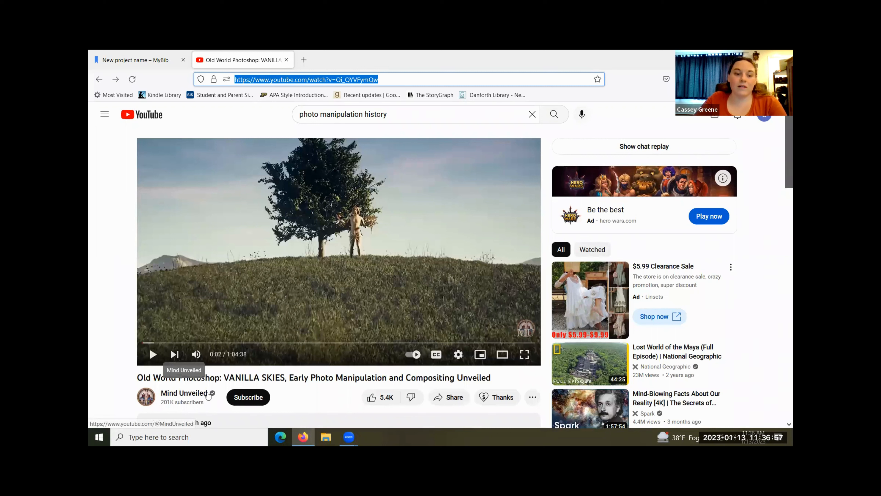
{"action": "mouse_move", "coordinate": [207, 392]}
{"action": "left_mouse_down"}
{"action": "mouse_move", "coordinate": [193, 390]}
{"action": "mouse_move", "coordinate": [201, 398]}
{"action": "left_mouse_up"}
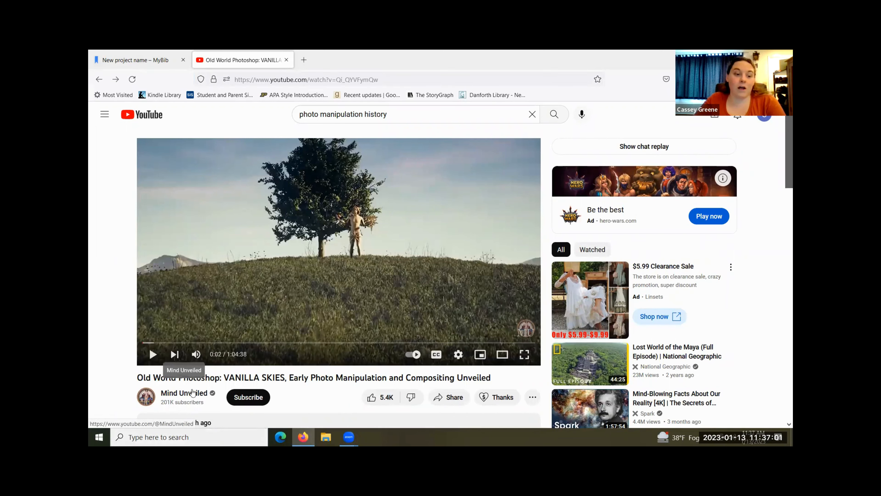
{"action": "left_click", "coordinate": [146, 60]}
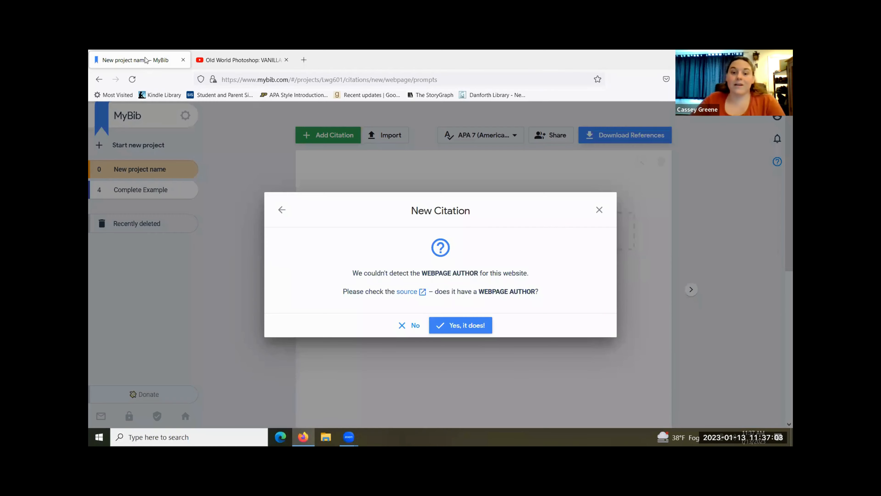
{"action": "left_click", "coordinate": [463, 331]}
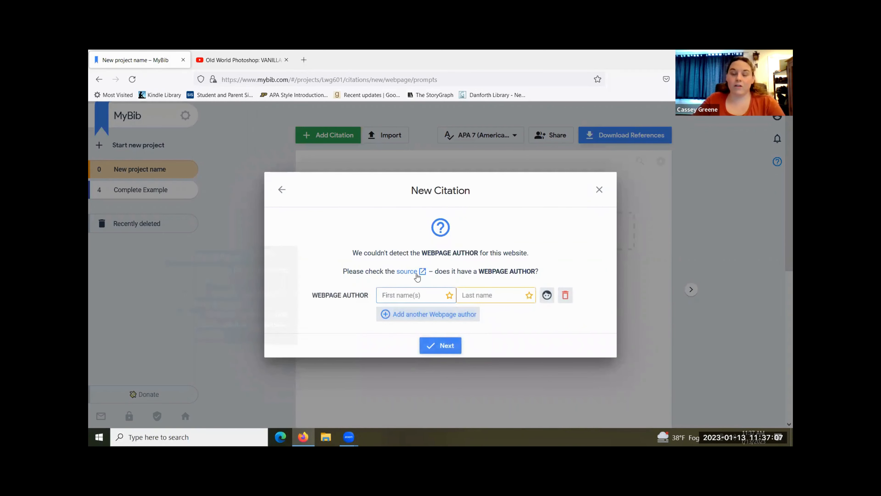
{"action": "left_click", "coordinate": [547, 297]}
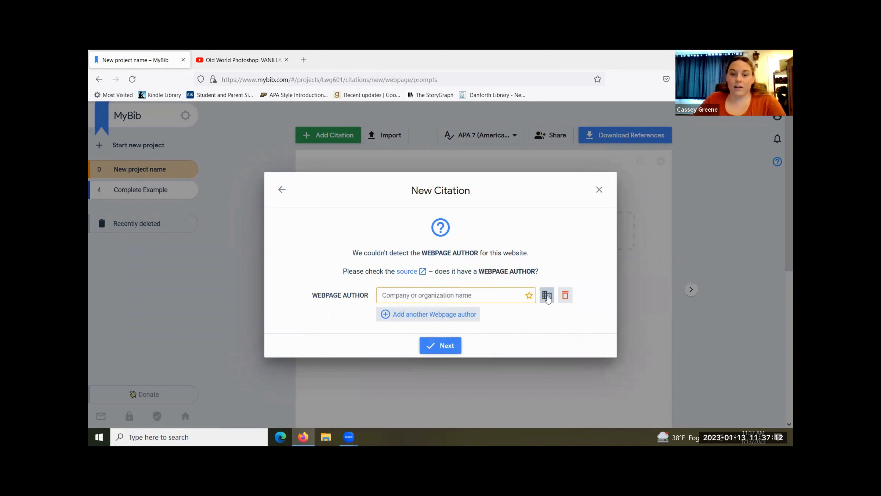
{"action": "left_click", "coordinate": [442, 294]}
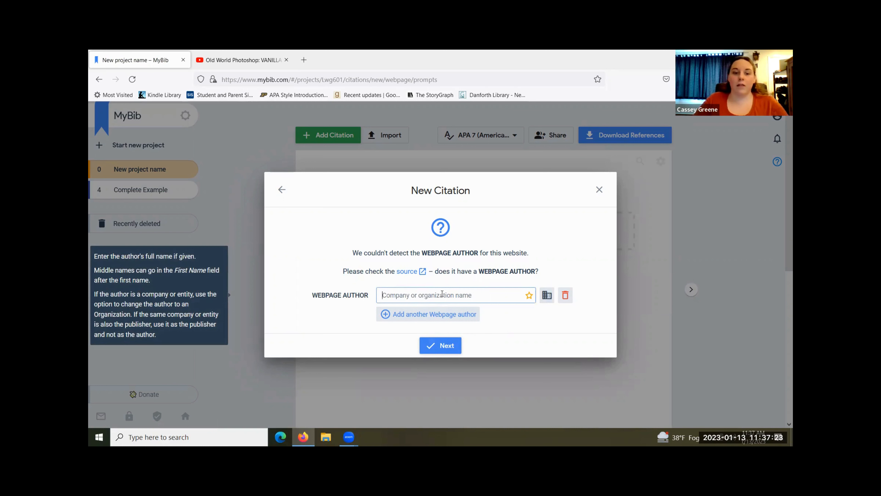
{"action": "type", "text": "Mind "}
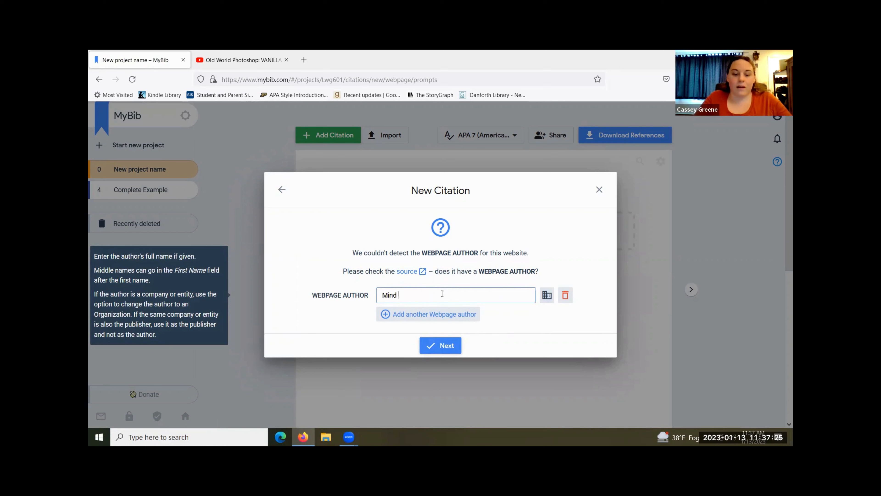
{"action": "type", "text": "Unveiled"}
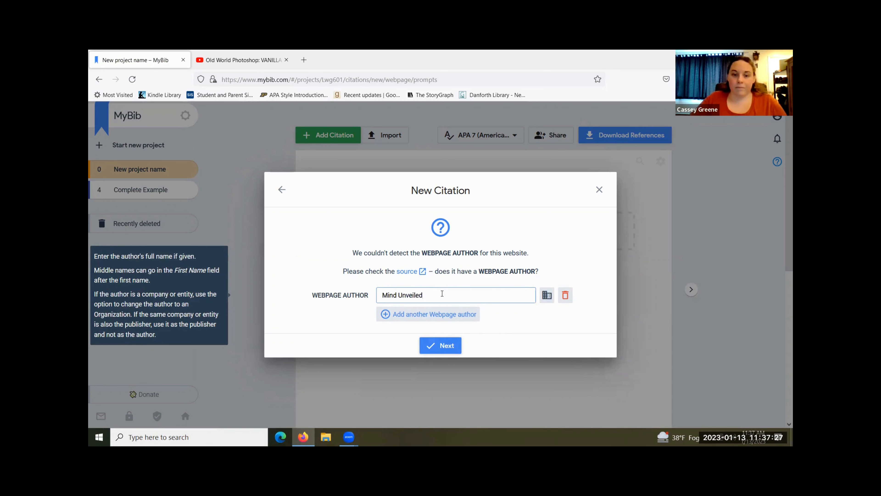
{"action": "left_click", "coordinate": [446, 346]}
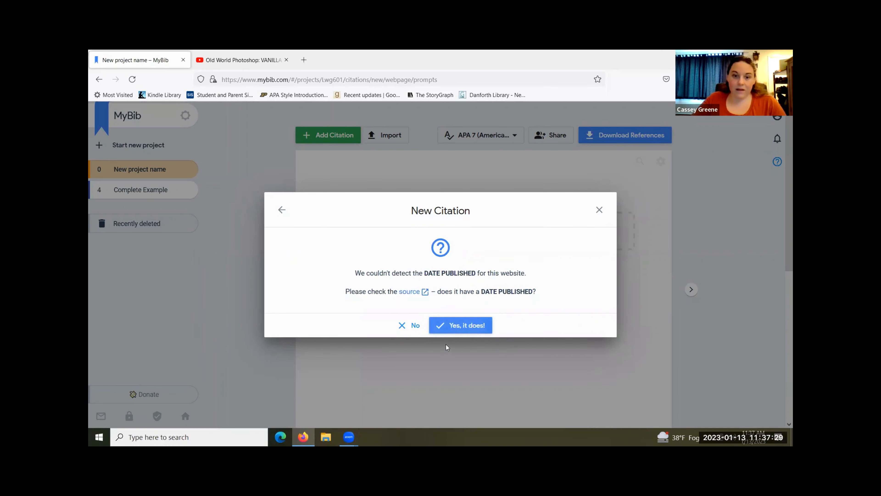
Check the source video's page for its publication date and set the citation's date published to 2022-11-16
{"action": "left_click", "coordinate": [236, 60]}
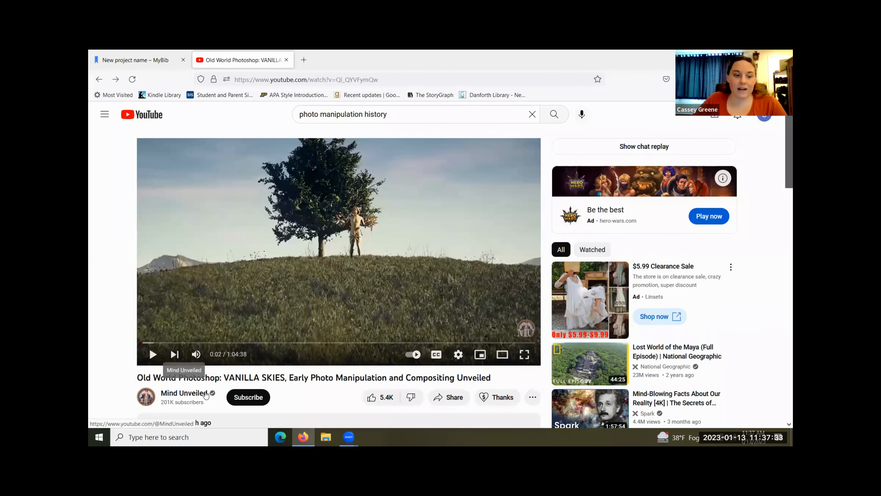
{"action": "scroll", "coordinate": [242, 371], "scroll_direction": "down", "scroll_amount": 2}
{"action": "mouse_move", "coordinate": [184, 393]}
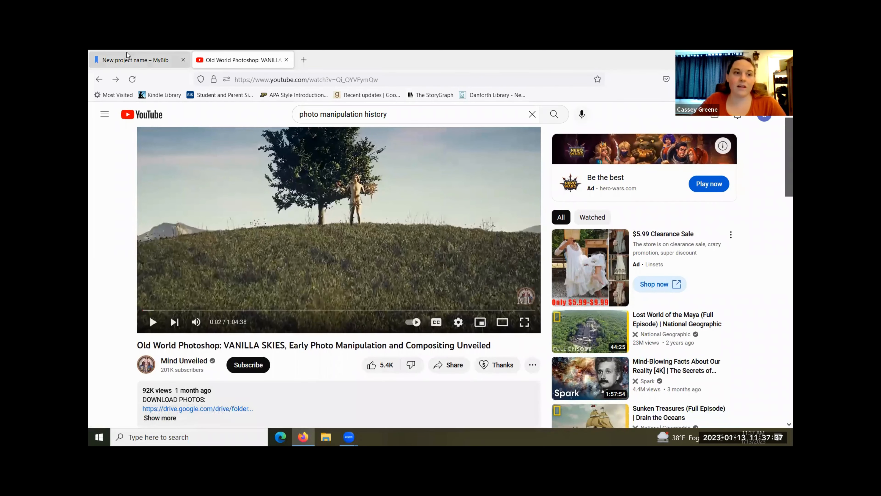
{"action": "left_click", "coordinate": [137, 60]}
{"action": "left_click", "coordinate": [472, 329]}
{"action": "left_click", "coordinate": [398, 298]}
{"action": "type", "text": "2022"}
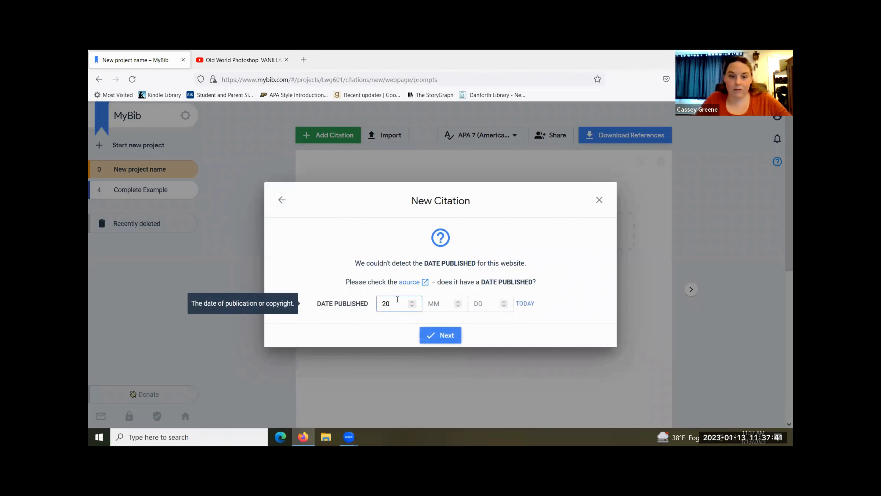
{"action": "left_click", "coordinate": [434, 302]}
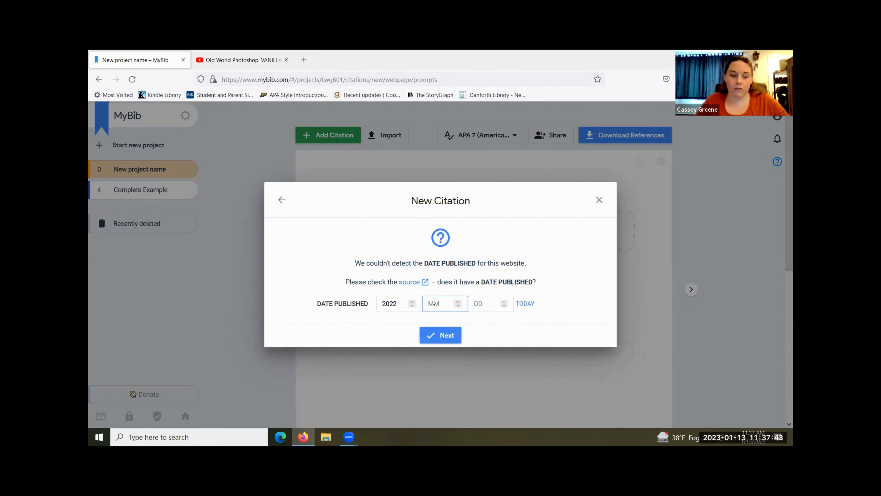
{"action": "type", "text": "11"}
{"action": "left_click", "coordinate": [489, 301]}
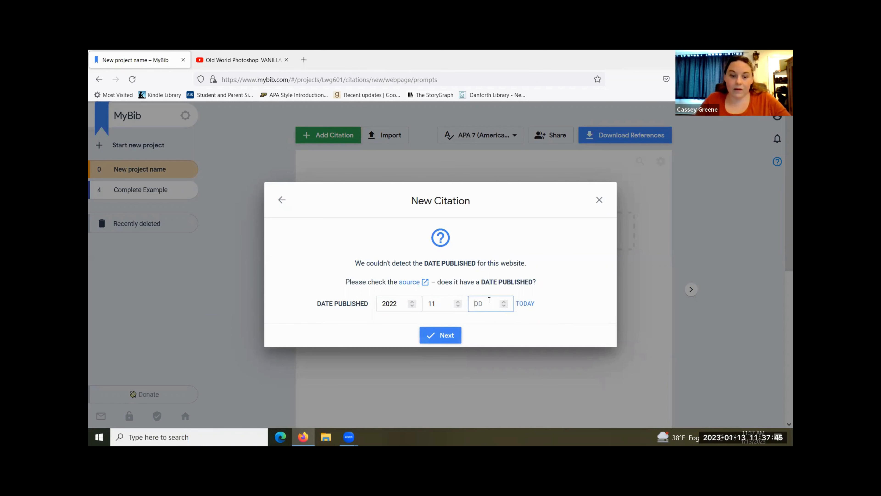
{"action": "type", "text": "16"}
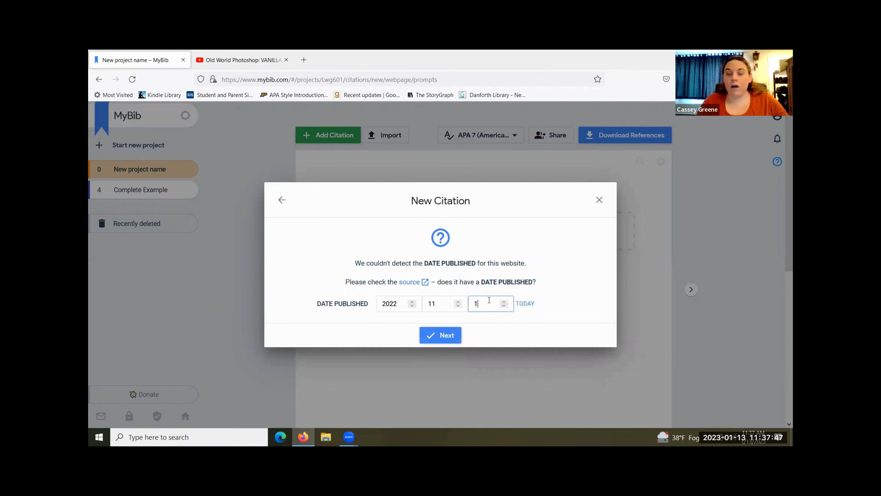
{"action": "left_click", "coordinate": [460, 335]}
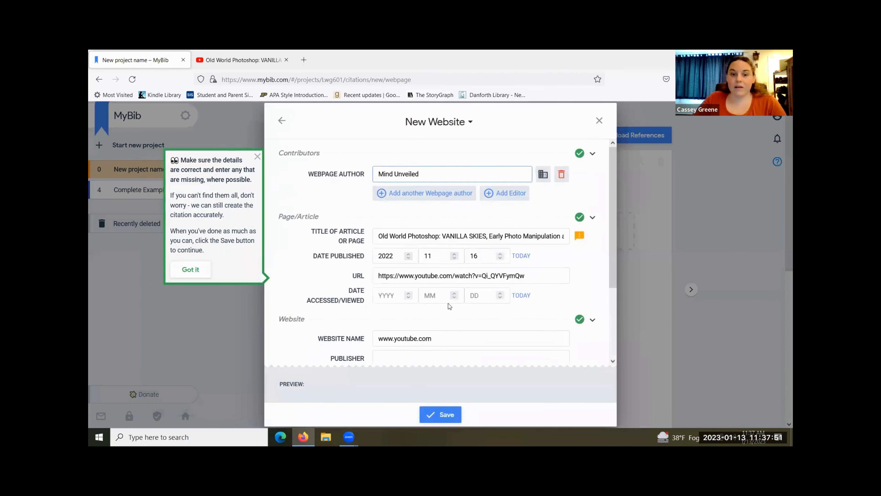
Apply all suggested lowercase fixes to the capitalization of the article title
{"action": "mouse_move", "coordinate": [580, 228]}
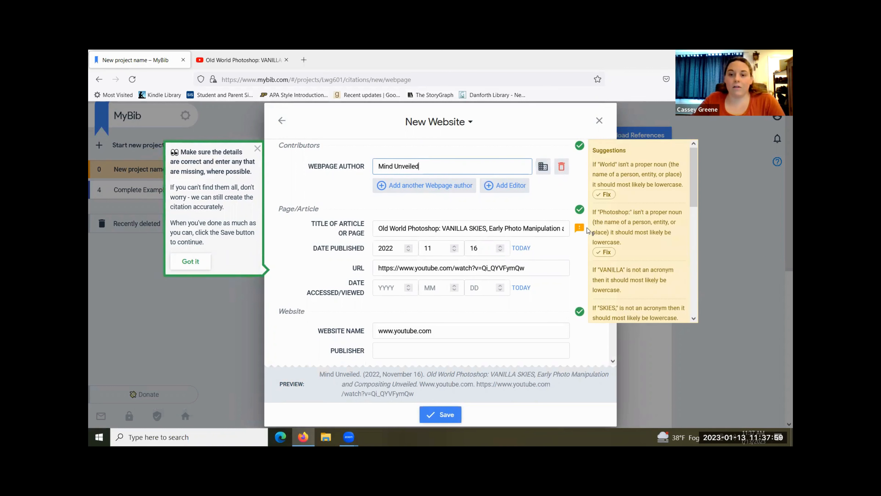
{"action": "left_click", "coordinate": [605, 197]}
{"action": "left_click", "coordinate": [607, 203]}
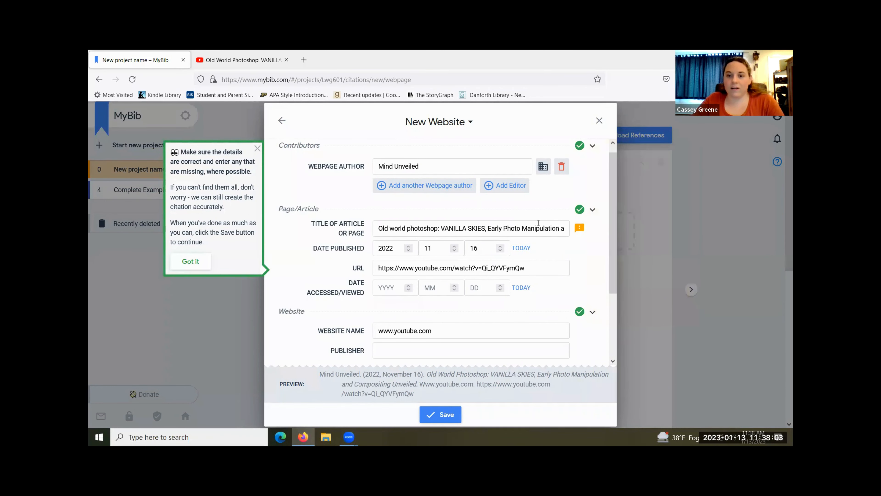
{"action": "scroll", "coordinate": [616, 235], "scroll_direction": "down", "scroll_amount": 3}
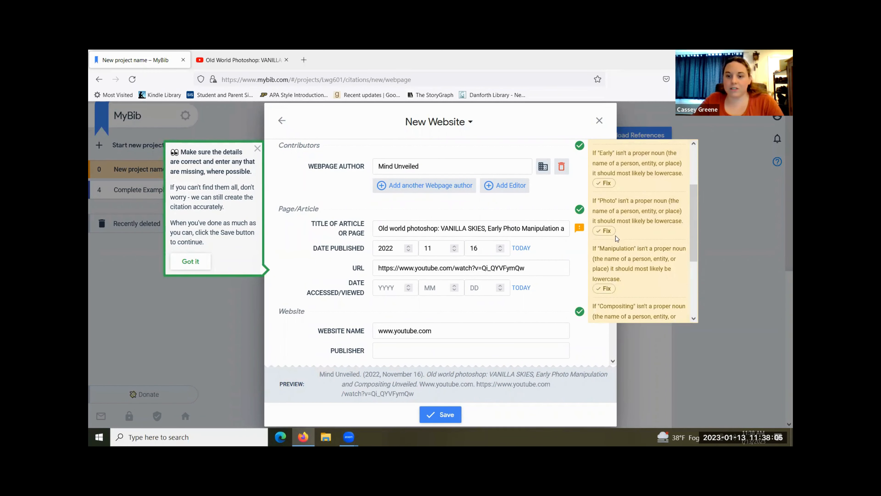
{"action": "scroll", "coordinate": [629, 276], "scroll_direction": "down", "scroll_amount": 1}
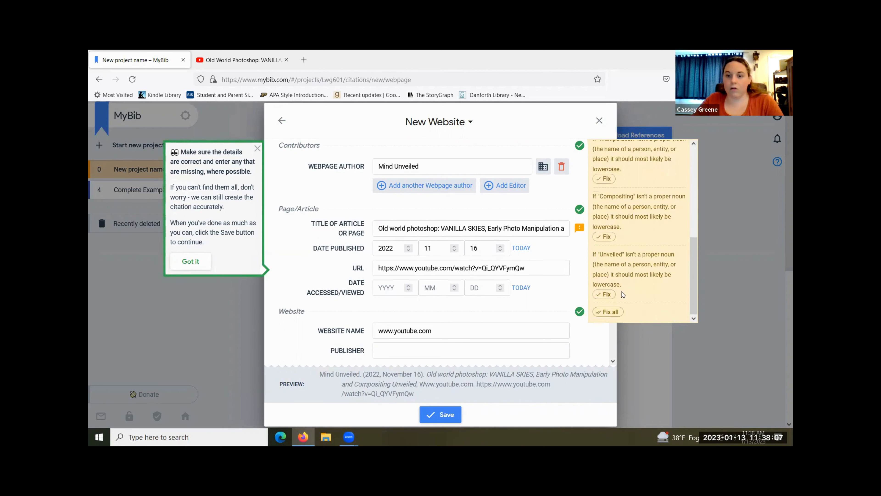
{"action": "left_click", "coordinate": [611, 311]}
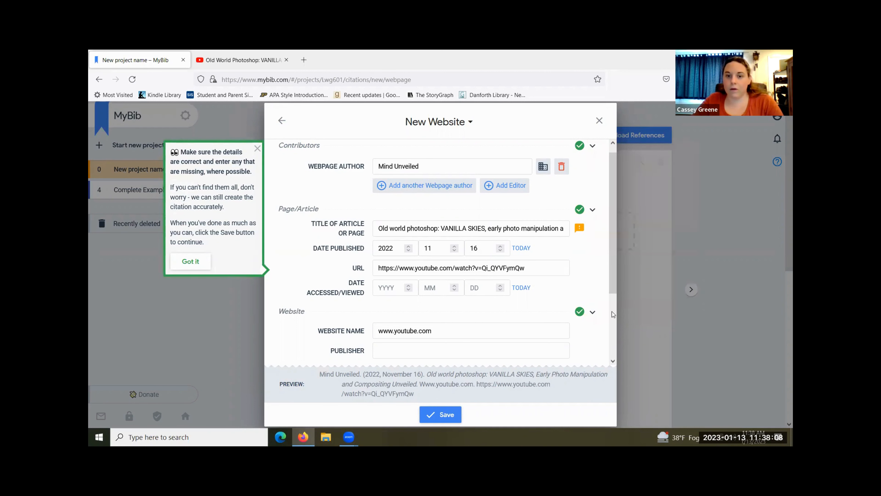
Change the all-caps words VANILLA SKIES in the article title to "Vanilla skies"
{"action": "left_click", "coordinate": [467, 228]}
{"action": "left_click_drag", "start_coordinate": [466, 228], "coordinate": [447, 224]}
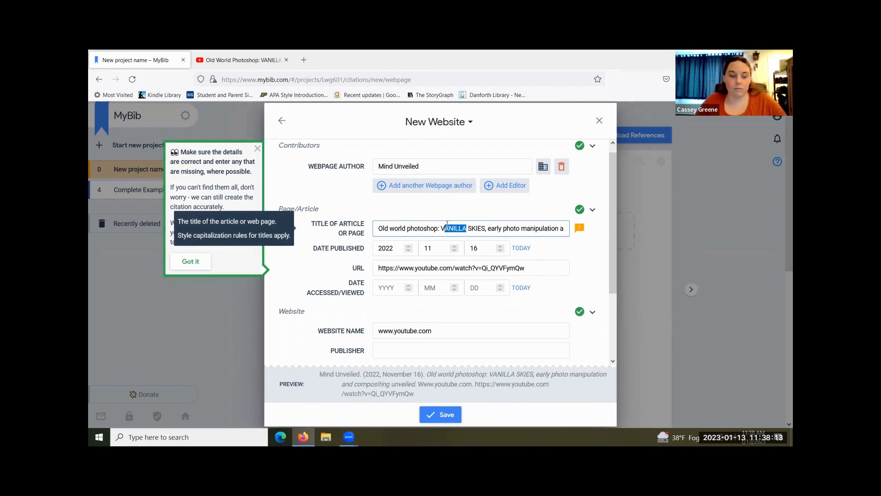
{"action": "type", "text": "anilla"}
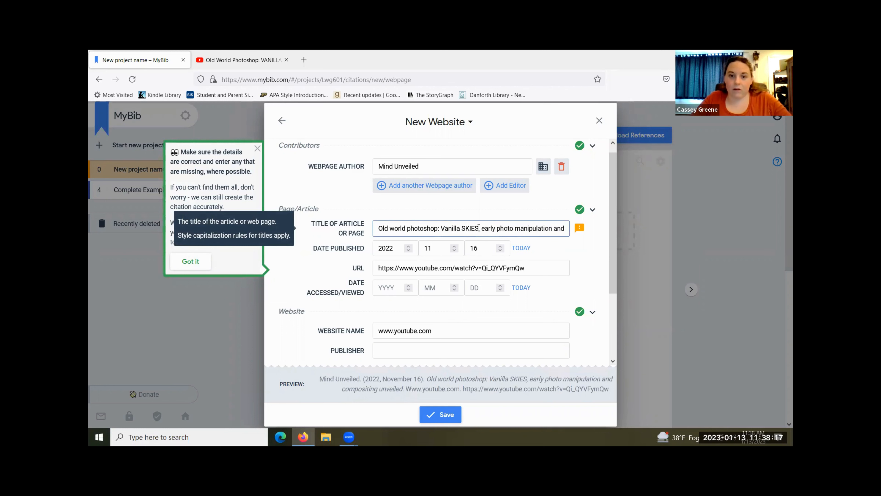
{"action": "left_click_drag", "start_coordinate": [479, 228], "coordinate": [462, 226]}
{"action": "type", "text": "skies"}
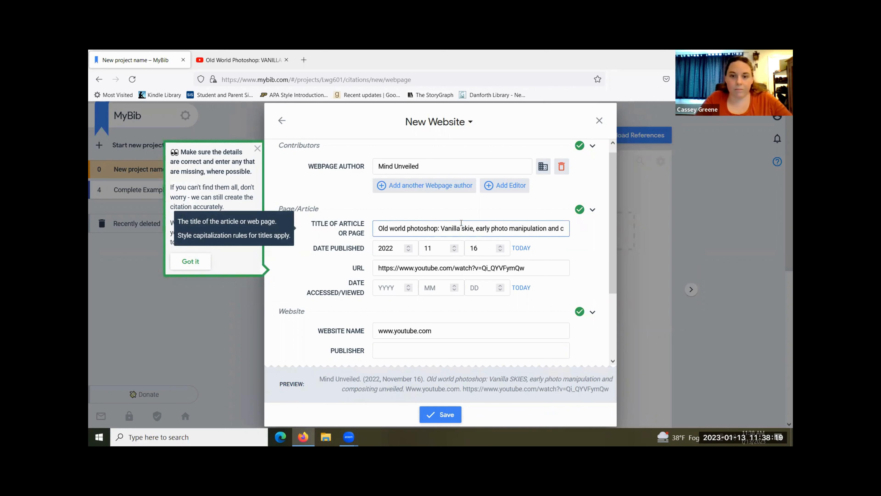
Enter Youtube as the publisher of the website and save the citation to the project
{"action": "scroll", "coordinate": [555, 258], "scroll_direction": "down", "scroll_amount": 2}
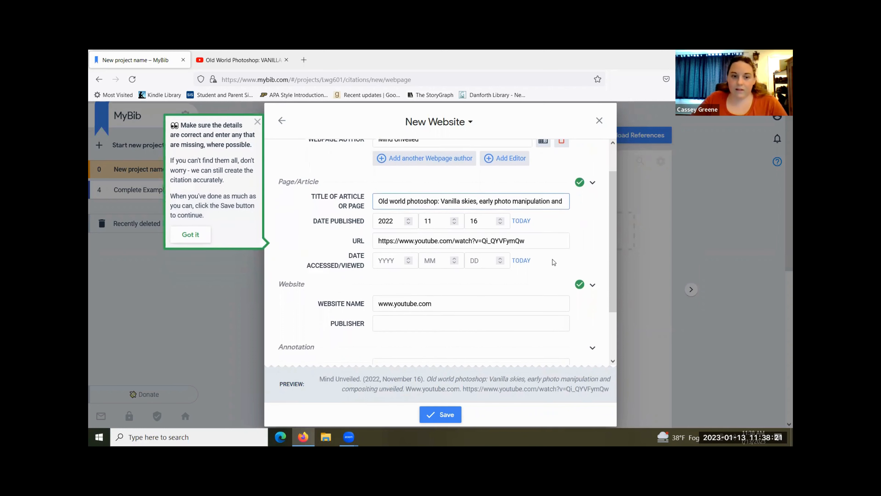
{"action": "left_click", "coordinate": [390, 304]}
{"action": "type", "text": "Youtube"}
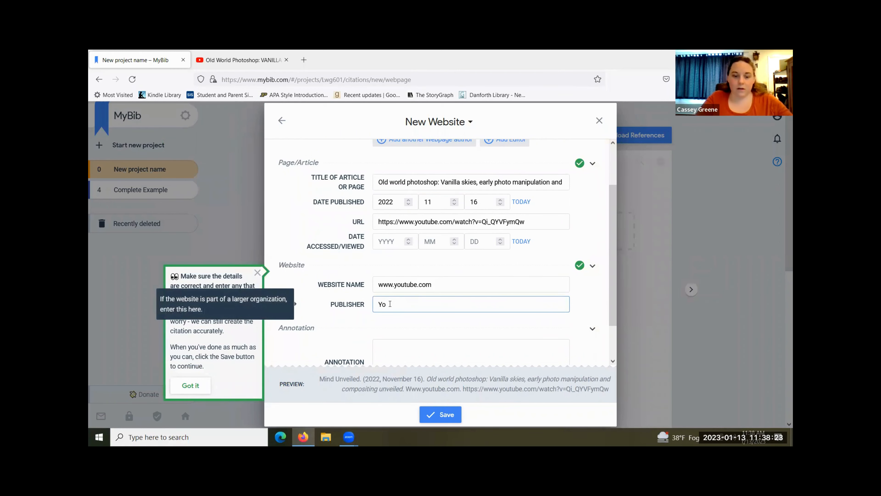
{"action": "left_click", "coordinate": [443, 414]}
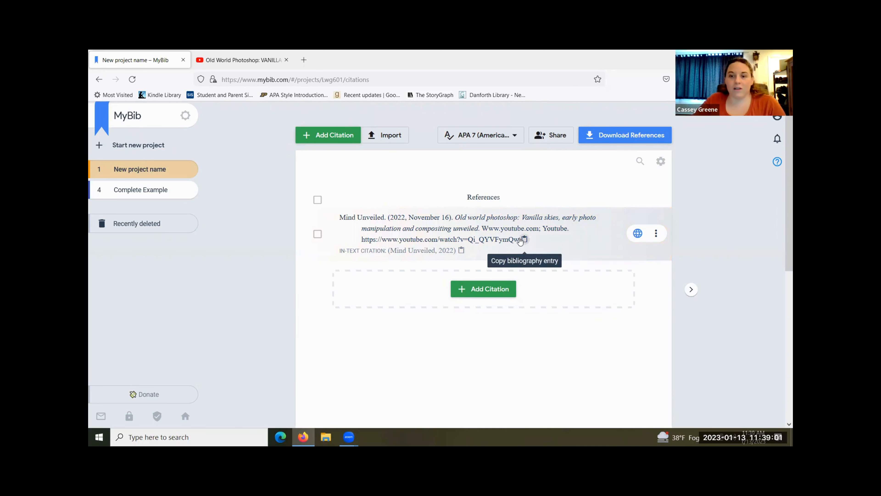
Open the Complete Example project and review the available options for downloading its references
{"action": "left_click", "coordinate": [144, 191]}
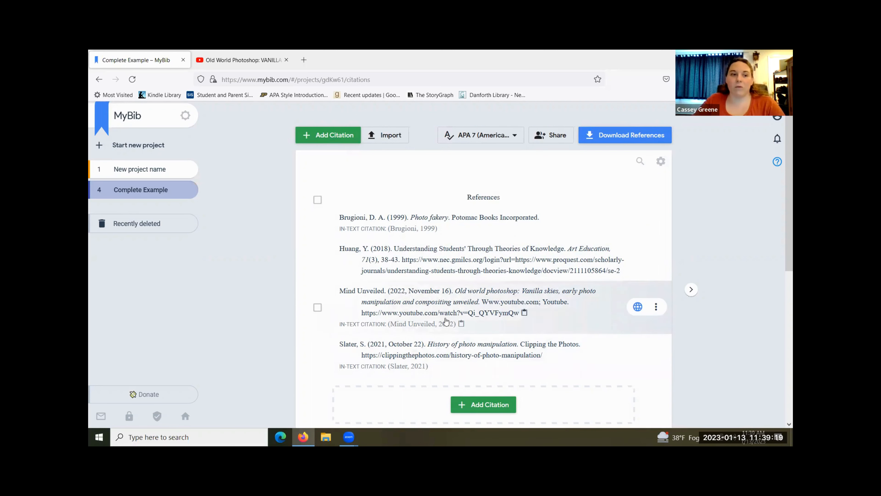
{"action": "left_click", "coordinate": [611, 136]}
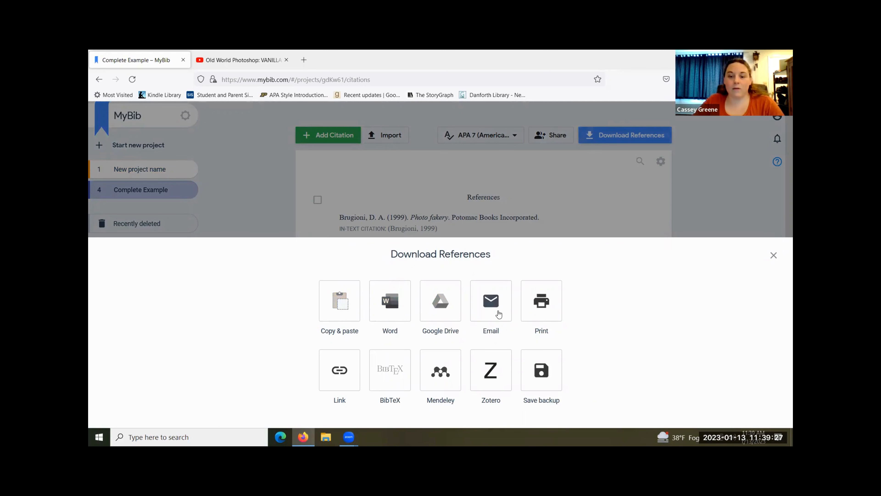
{"action": "left_click", "coordinate": [637, 209]}
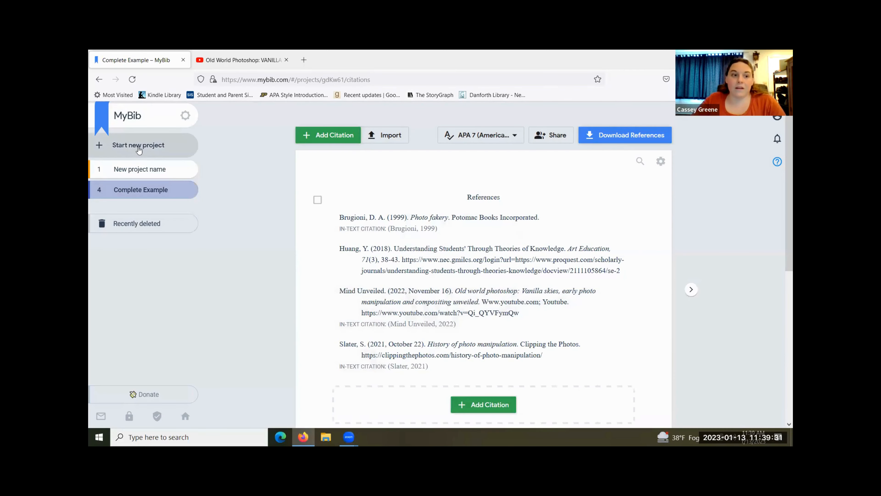
Review the management options available for the project called New project name
{"action": "left_click", "coordinate": [187, 170]}
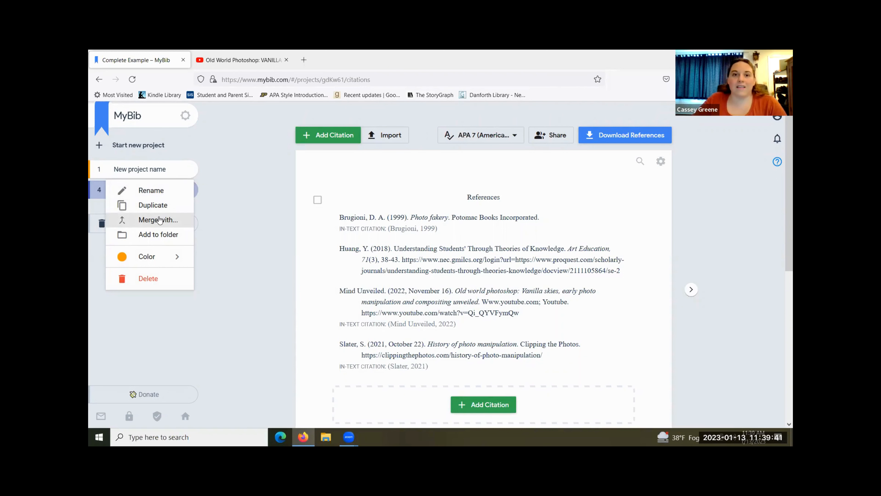
{"action": "left_click", "coordinate": [230, 214]}
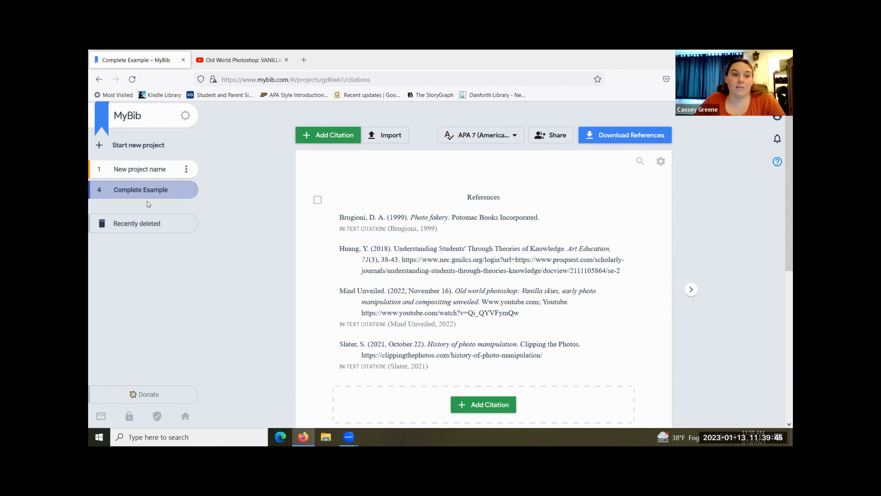
Switch the site's appearance to the dark theme and back to the light theme
{"action": "left_click", "coordinate": [189, 120]}
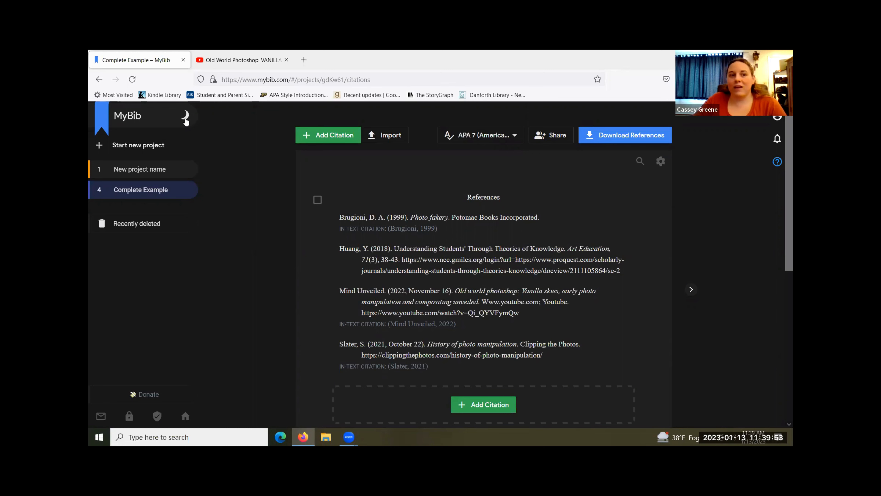
{"action": "left_click", "coordinate": [186, 120]}
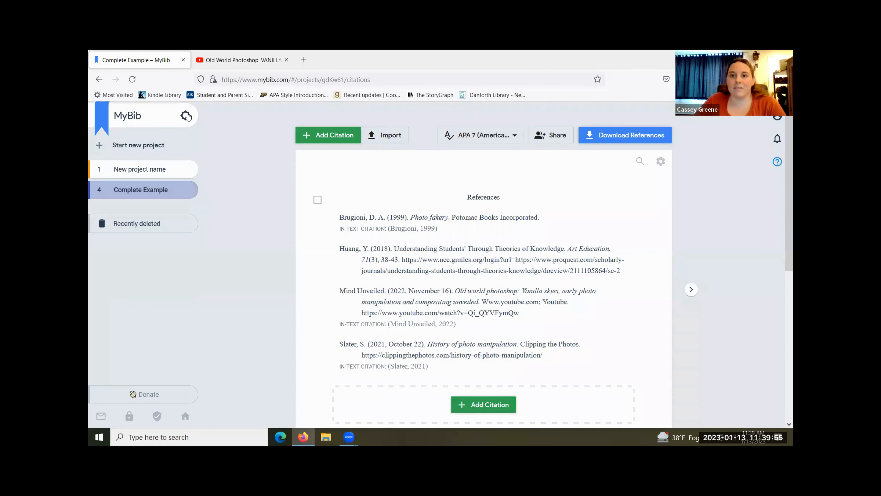